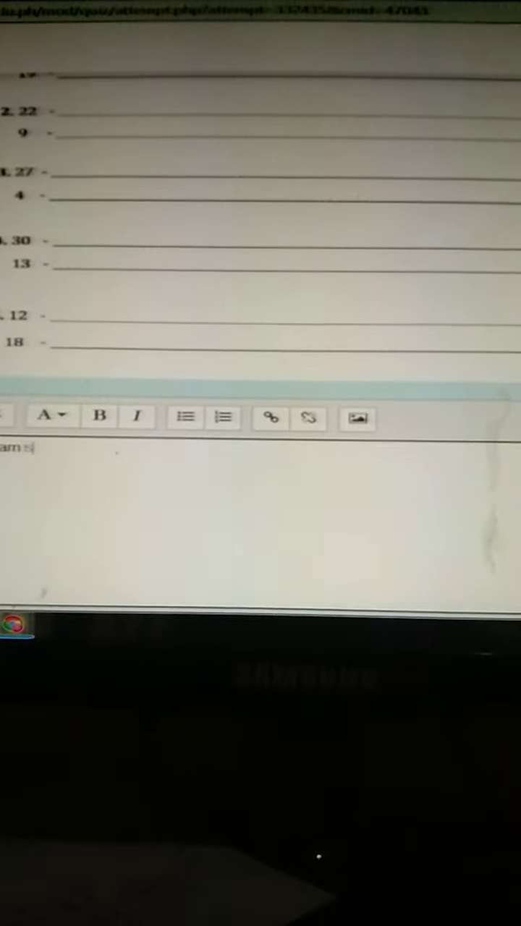
text(inend)
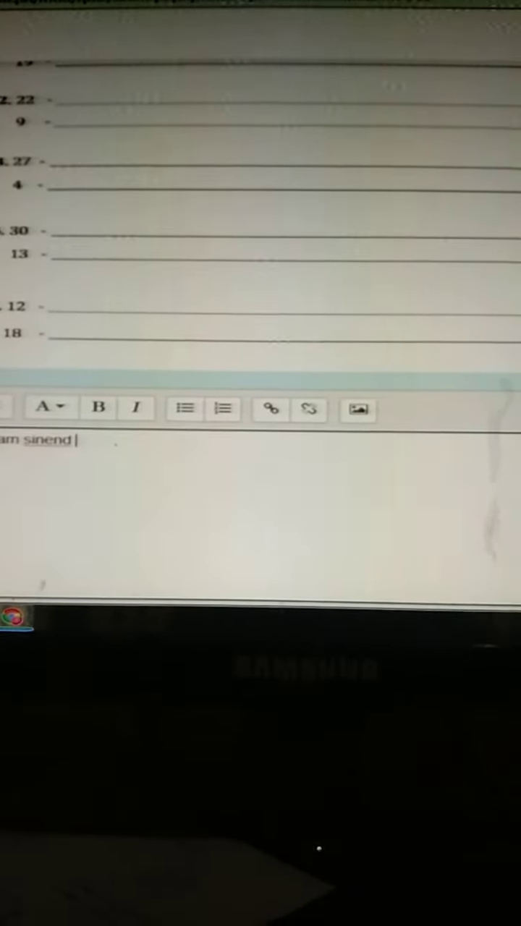
text( kopo sa )
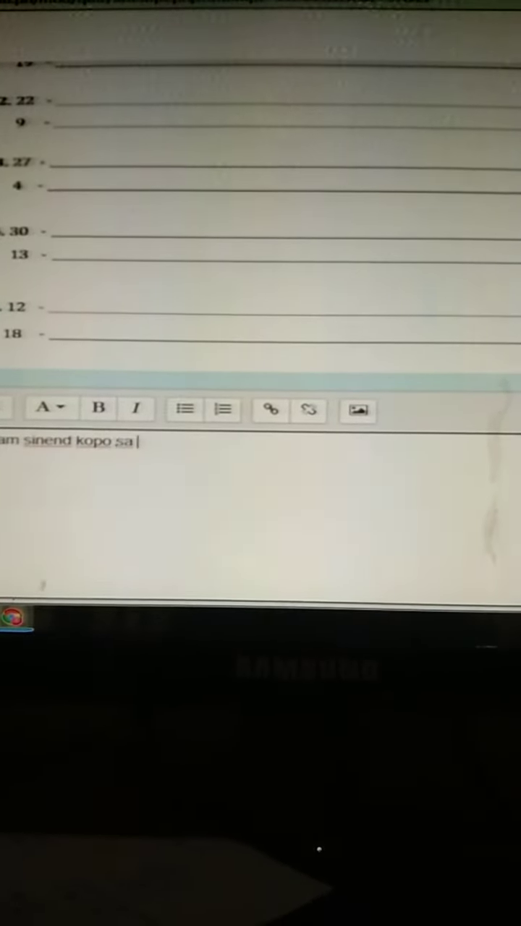
text(mess)
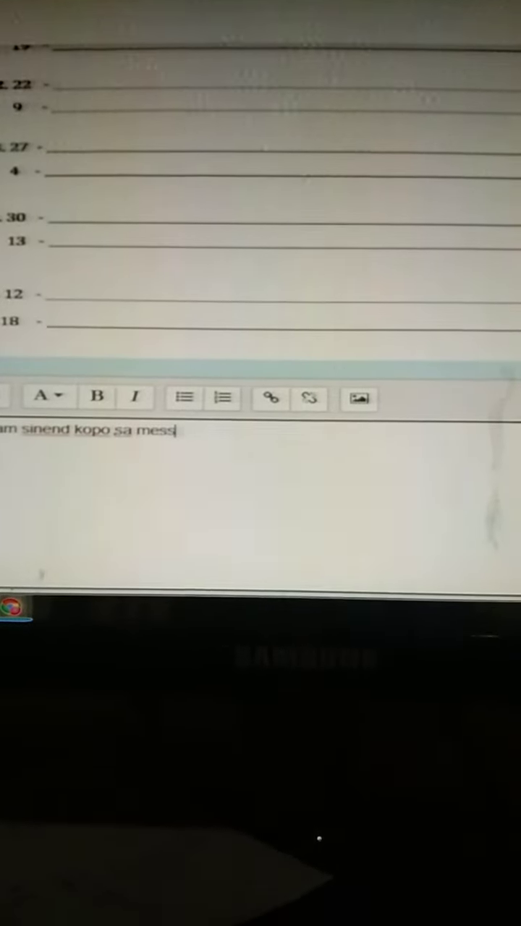
text(e)
text(ng)
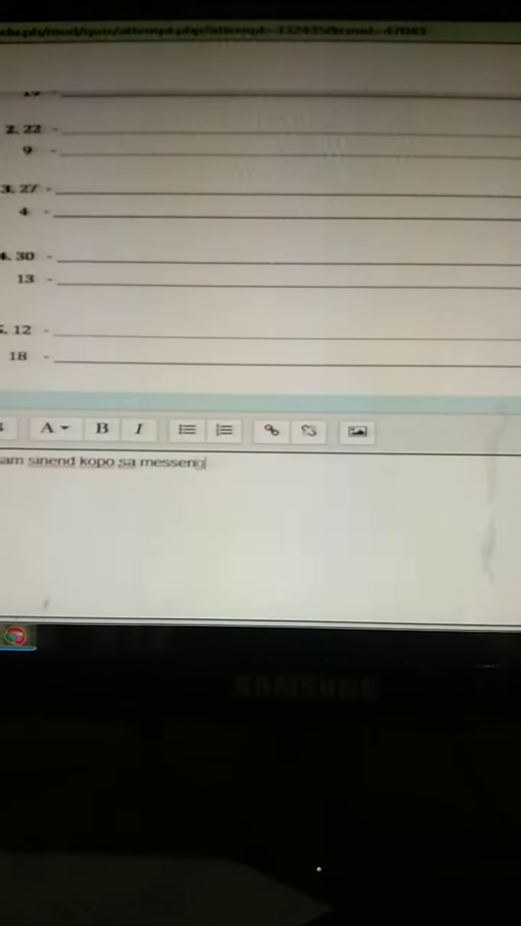
text(er nyo)
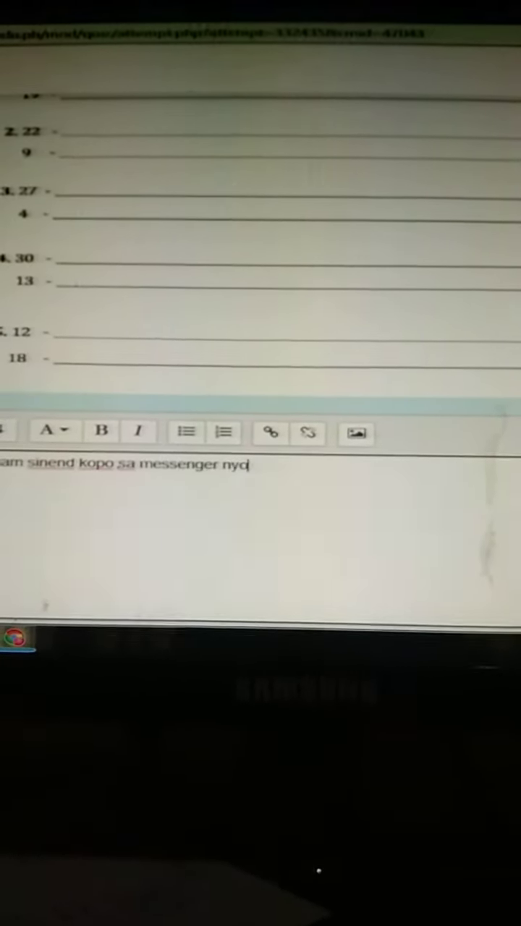
text( po ung answer and so)
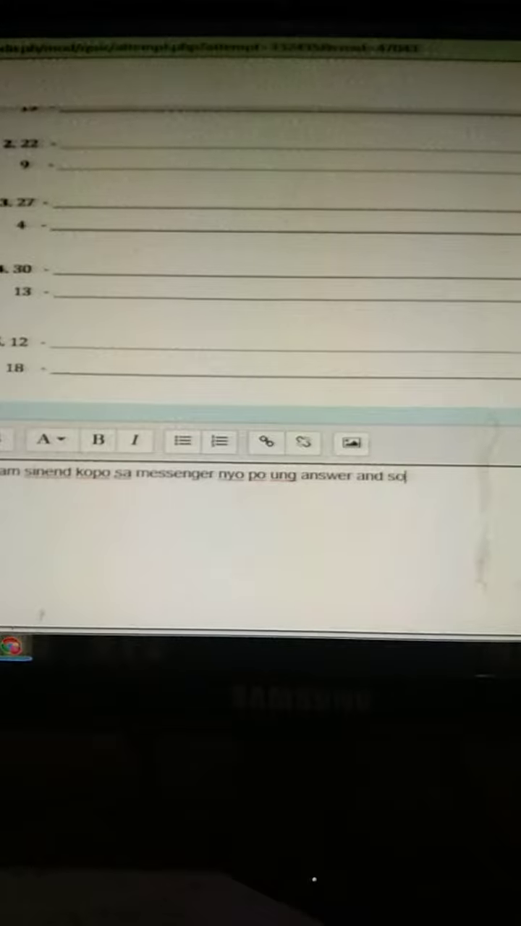
text(lution)
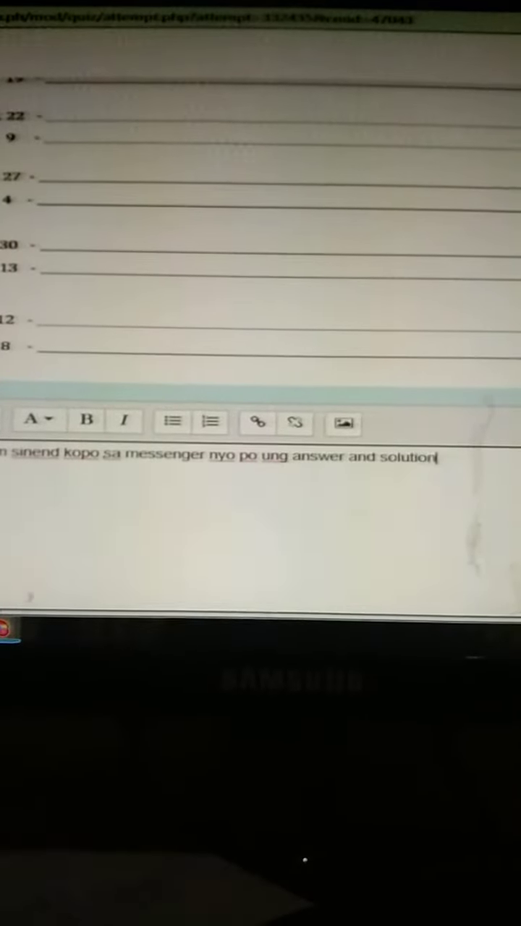